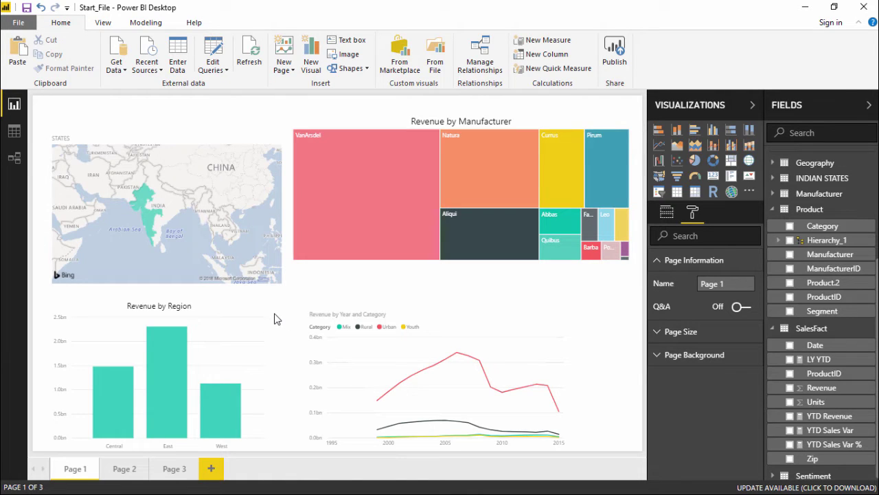
Nudge the Revenue by Manufacturer treemap slightly down and right on Page 1
{"action": "left_click", "coordinate": [104, 24]}
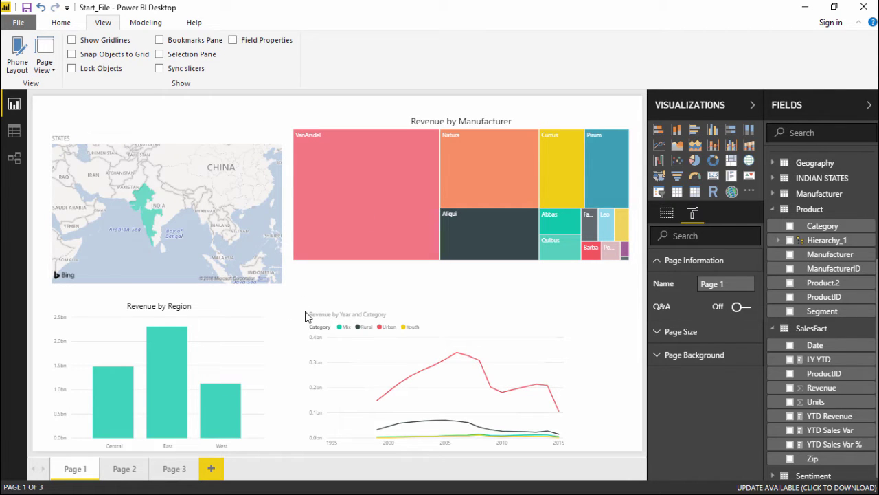
{"action": "left_click", "coordinate": [55, 73]}
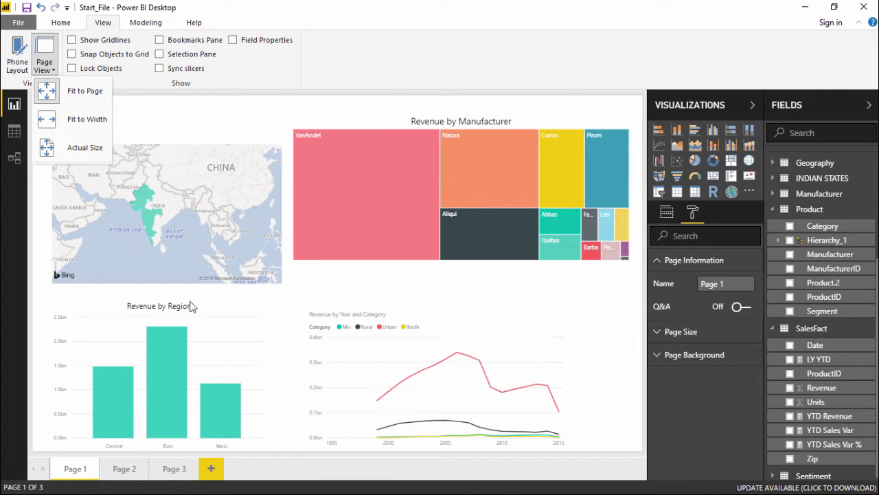
{"action": "left_click", "coordinate": [294, 274]}
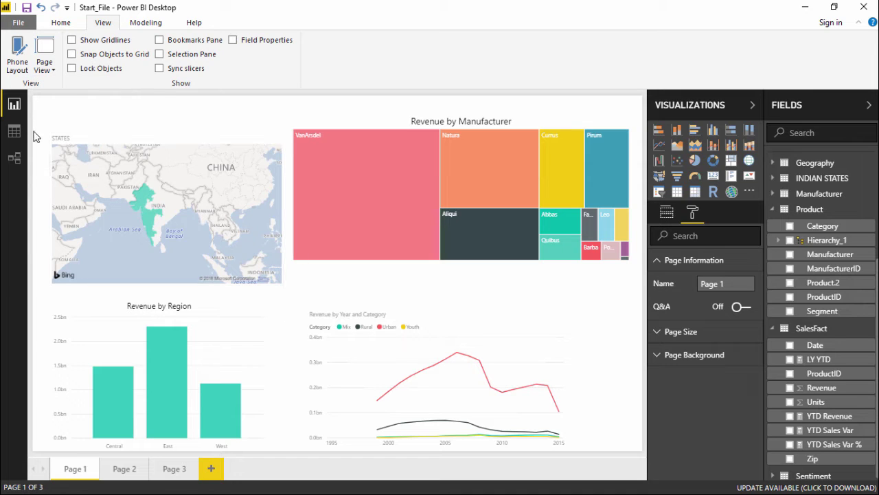
{"action": "left_click", "coordinate": [127, 156]}
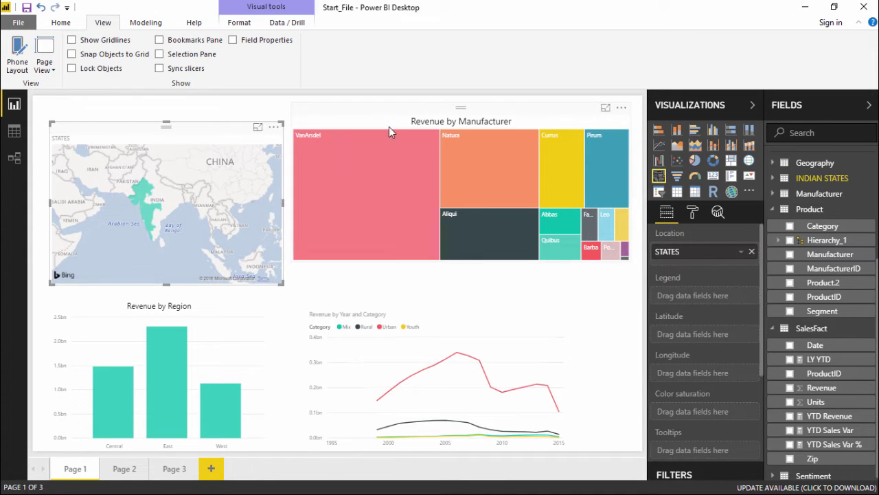
{"action": "left_click_drag", "start_coordinate": [526, 107], "coordinate": [525, 125]}
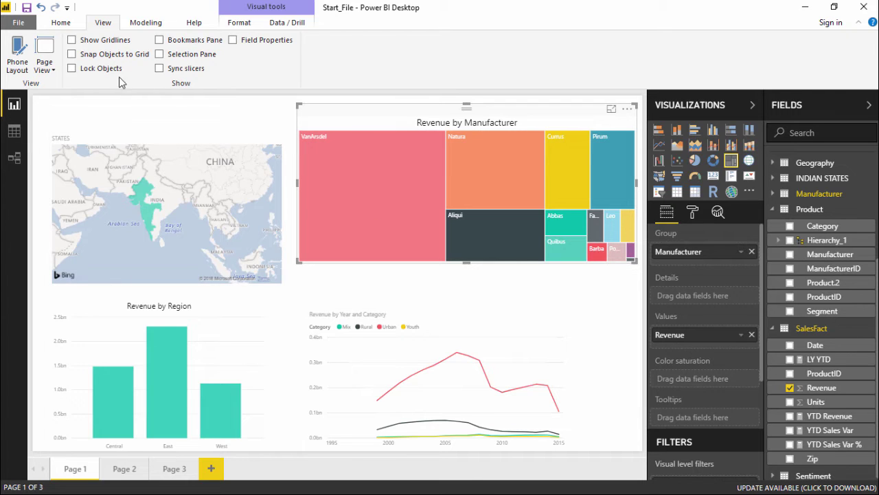
Switch Page View to Actual Size and scroll around the enlarged canvas
{"action": "left_click", "coordinate": [45, 66]}
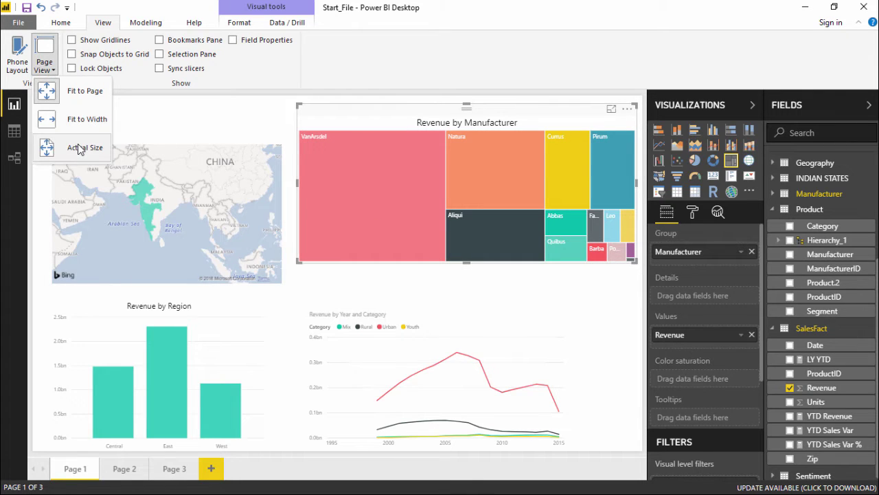
{"action": "left_click", "coordinate": [78, 148]}
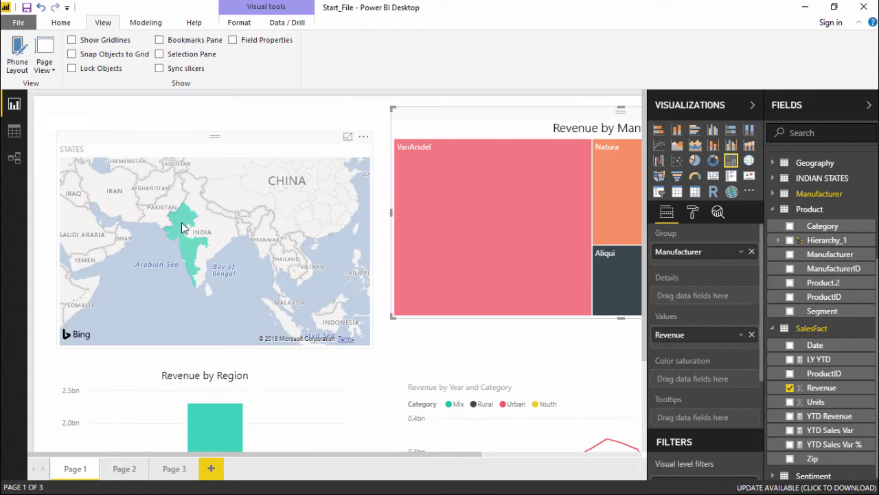
{"action": "mouse_move", "coordinate": [182, 230]}
{"action": "left_click_drag", "start_coordinate": [245, 453], "coordinate": [231, 379]}
{"action": "scroll", "coordinate": [231, 374], "scroll_direction": "down", "scroll_amount": 3}
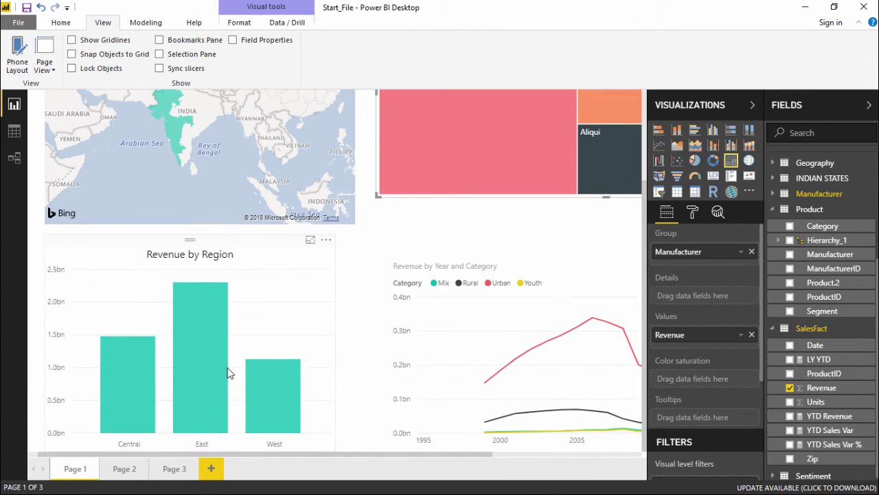
{"action": "left_click_drag", "start_coordinate": [304, 454], "coordinate": [437, 454]}
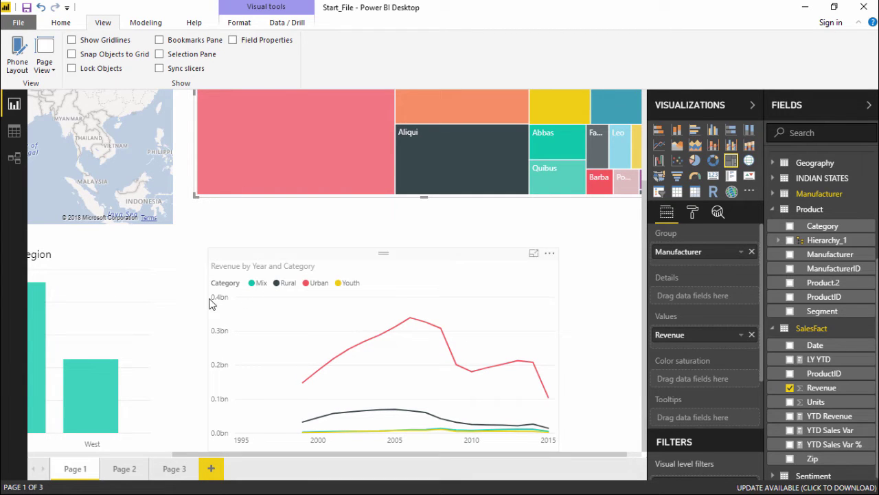
Fit the page to width and shift the Revenue by Year and Category line chart slightly right
{"action": "left_click", "coordinate": [44, 73]}
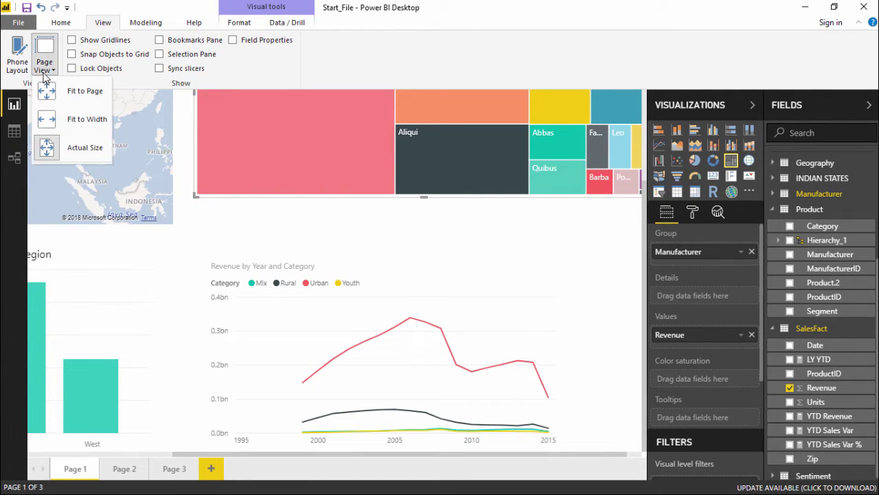
{"action": "left_click", "coordinate": [86, 120]}
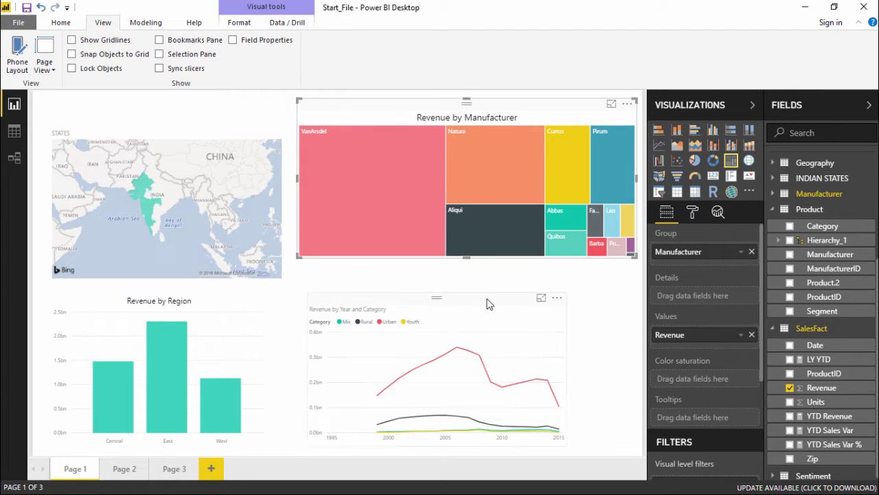
{"action": "left_click_drag", "start_coordinate": [487, 304], "coordinate": [638, 314]}
{"action": "left_click_drag", "start_coordinate": [563, 308], "coordinate": [502, 288]}
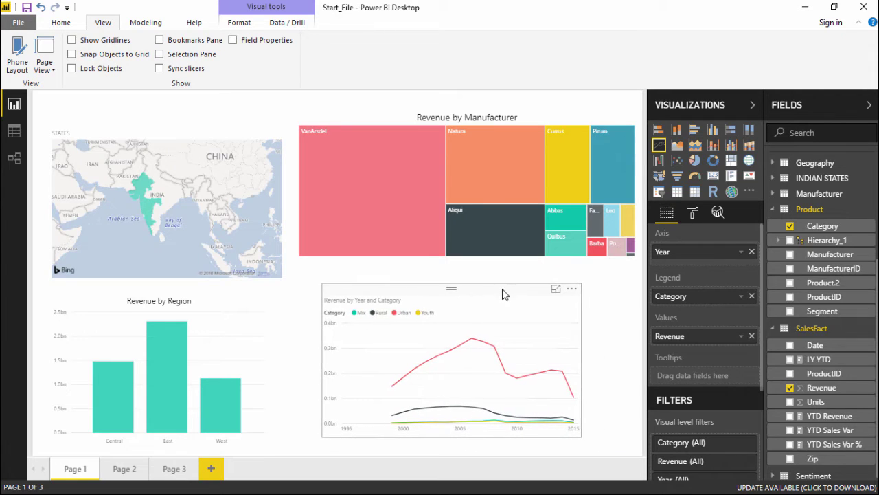
Fit the whole page back into the window and clear the visual selection
{"action": "left_click", "coordinate": [48, 65]}
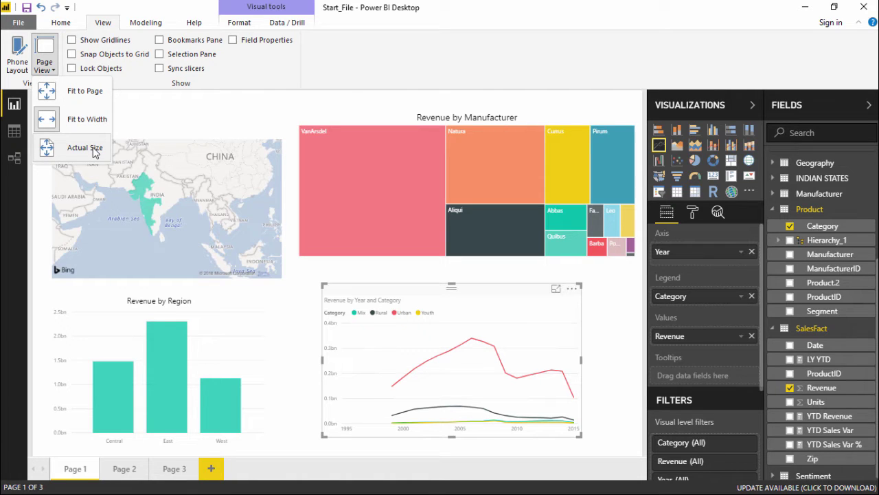
{"action": "left_click", "coordinate": [83, 92]}
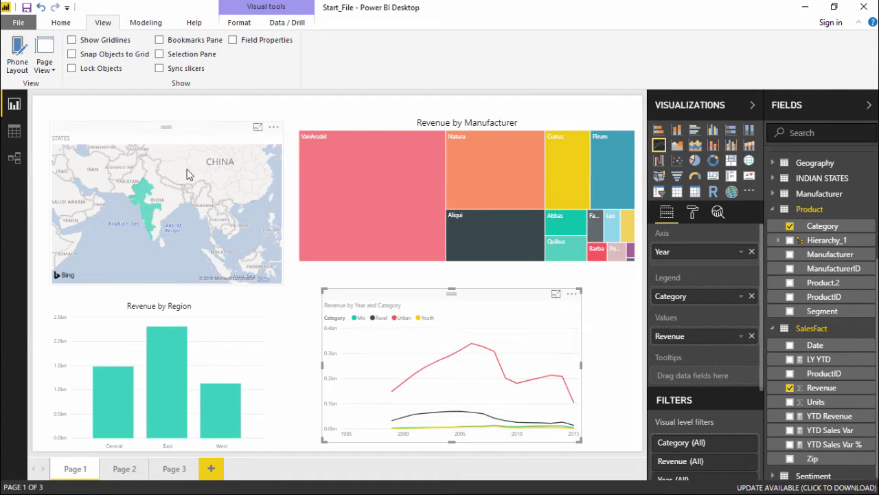
{"action": "left_click", "coordinate": [305, 122]}
{"action": "left_click", "coordinate": [287, 113]}
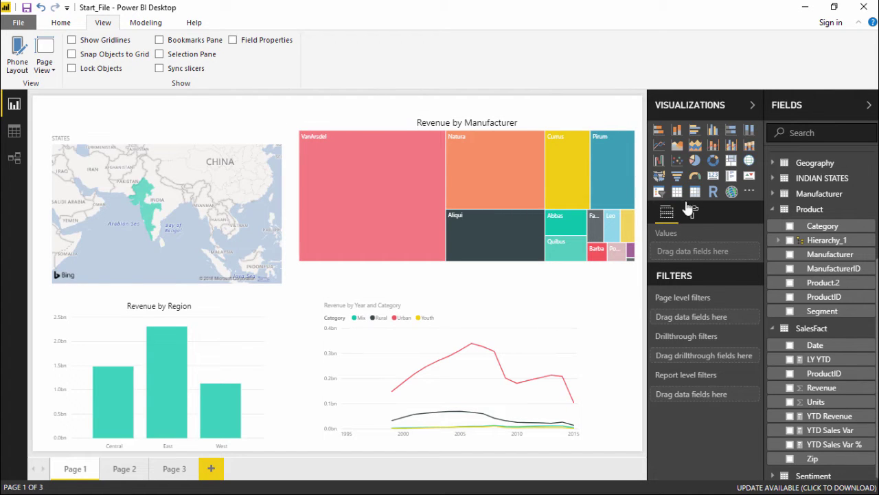
Change the first page's Name under Page Information to 'Sample 1'
{"action": "left_click", "coordinate": [694, 213]}
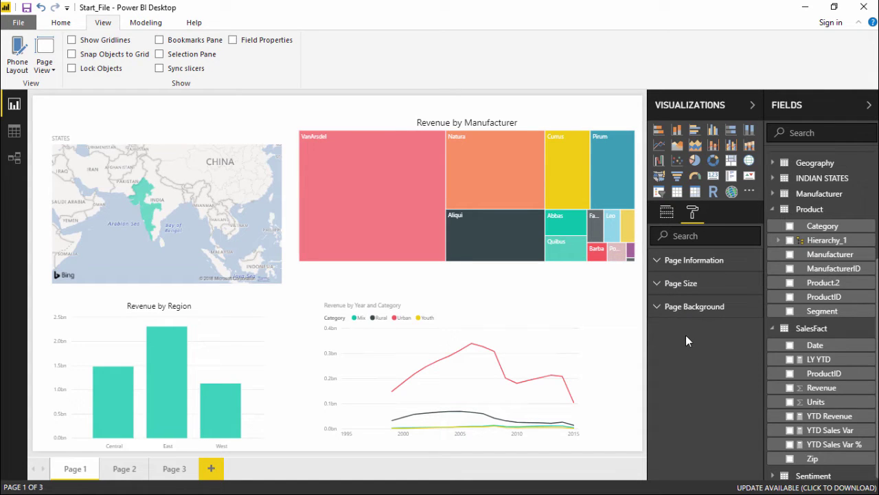
{"action": "left_click", "coordinate": [659, 265]}
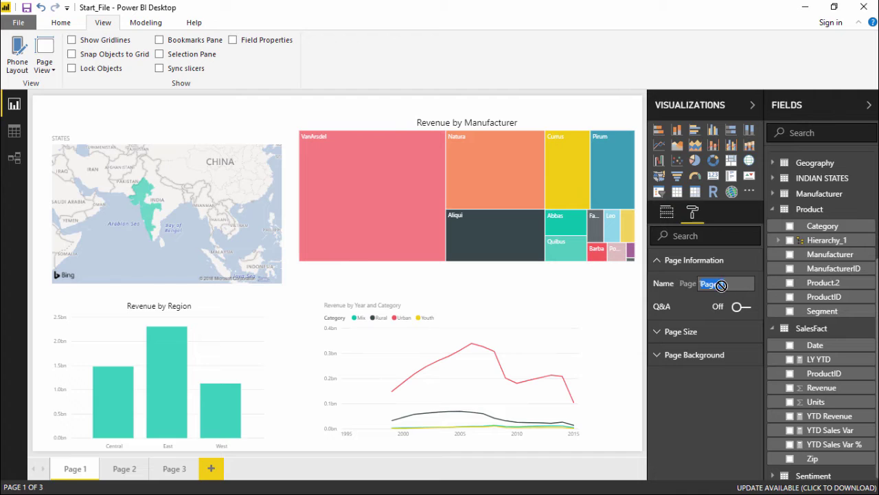
{"action": "left_click", "coordinate": [729, 286]}
{"action": "key", "text": "Return"}
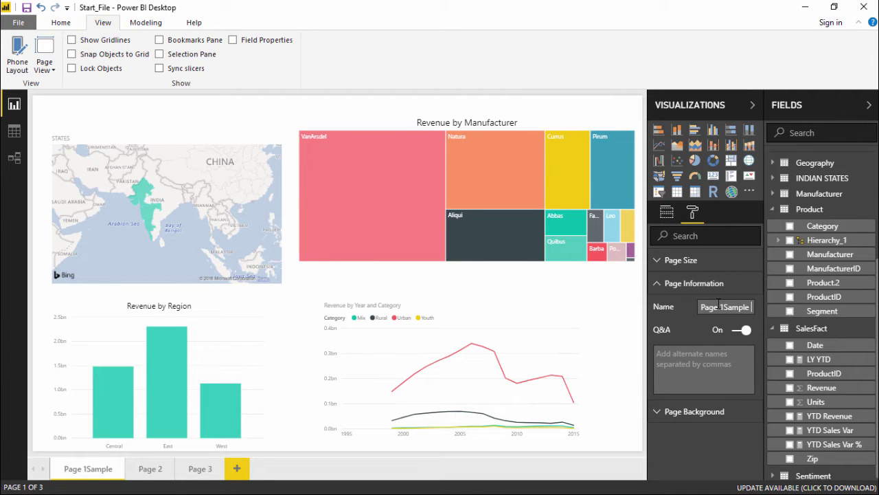
{"action": "type", "text": "Sample"}
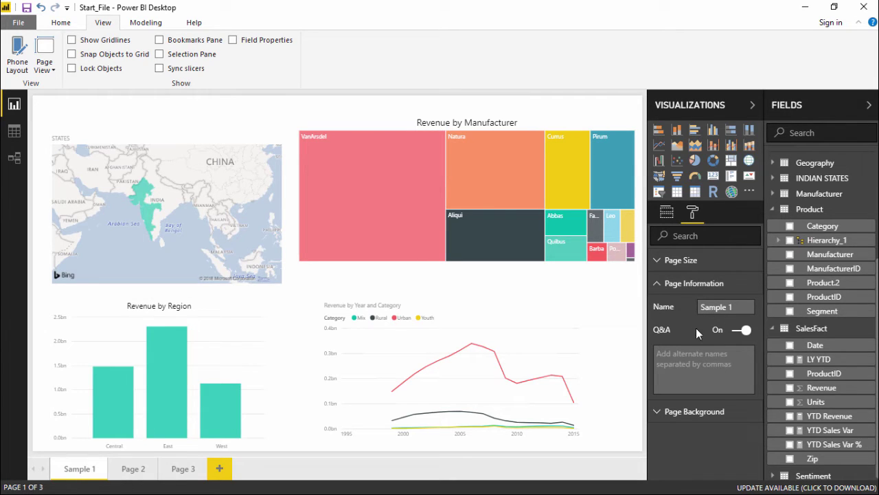
Set the Page Size type to 4:3, then change it to Cortana
{"action": "left_click", "coordinate": [660, 288]}
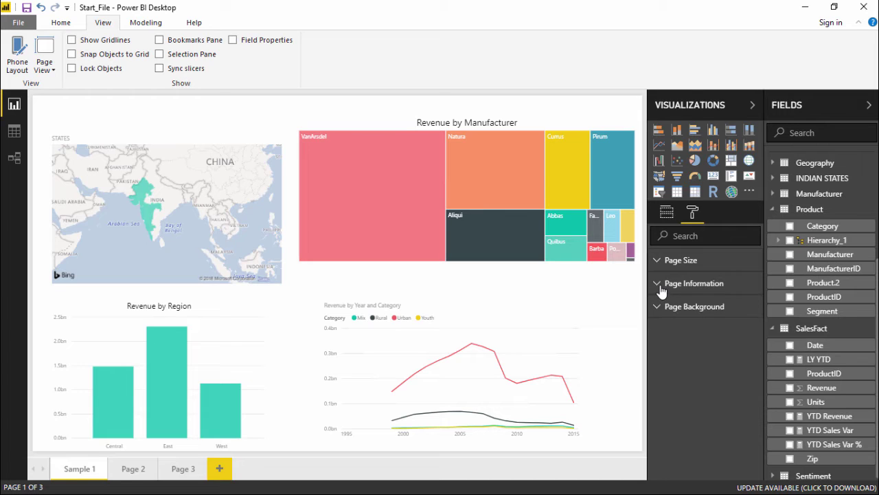
{"action": "left_click", "coordinate": [663, 263]}
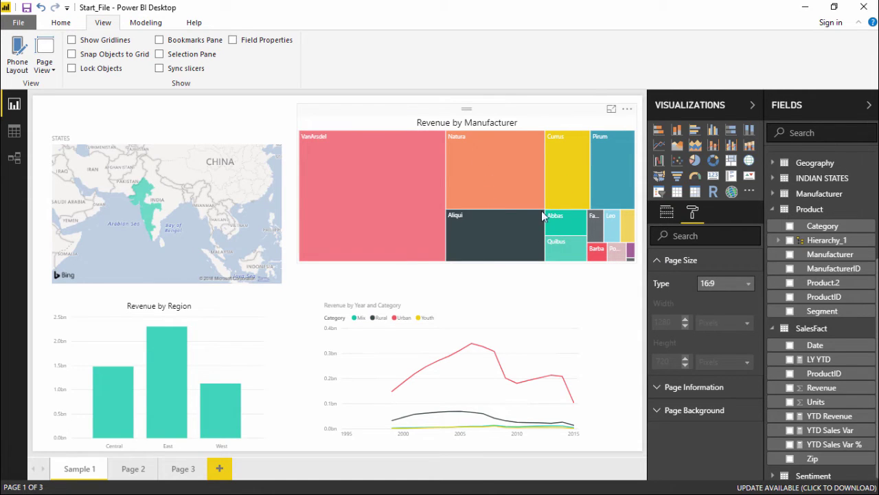
{"action": "left_click", "coordinate": [747, 285]}
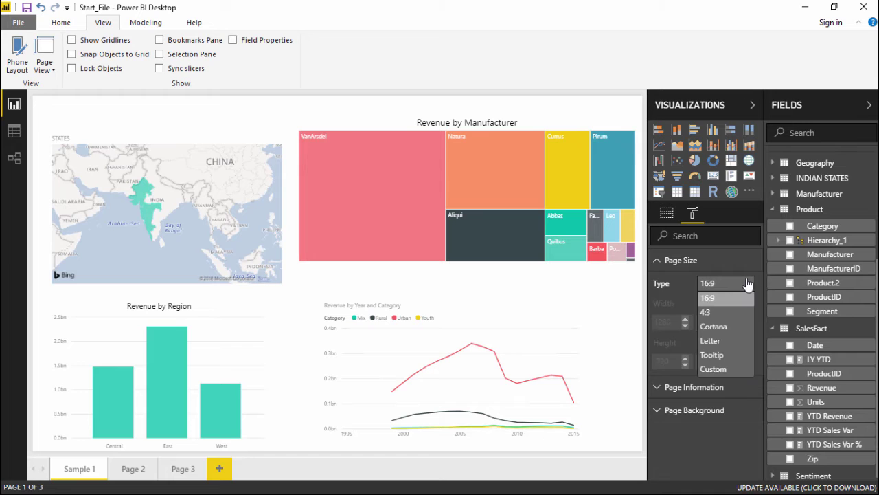
{"action": "left_click", "coordinate": [723, 312]}
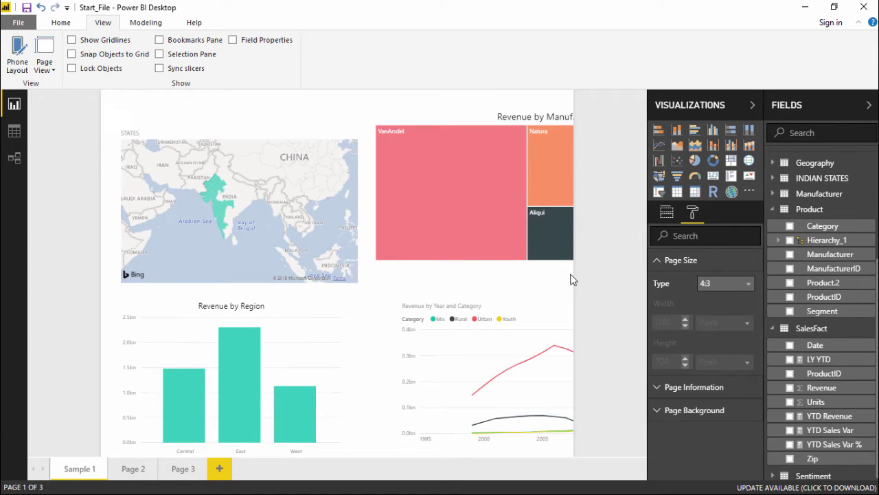
{"action": "left_click", "coordinate": [712, 285]}
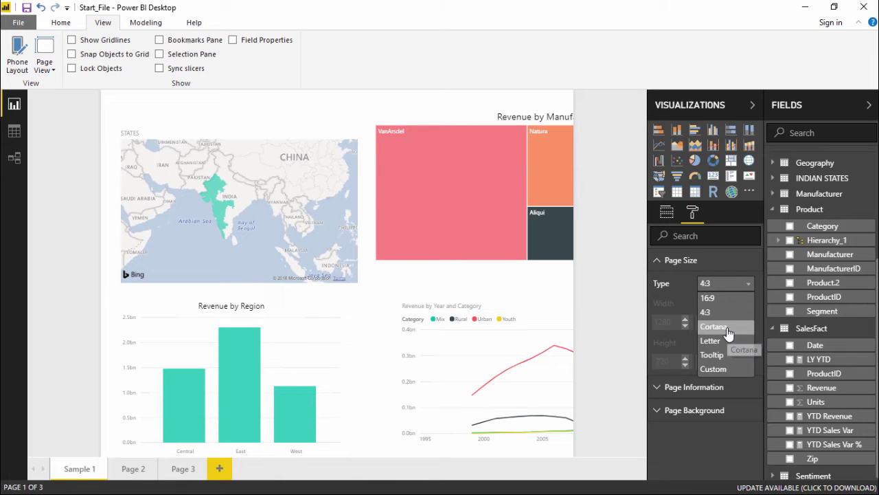
{"action": "left_click", "coordinate": [716, 326]}
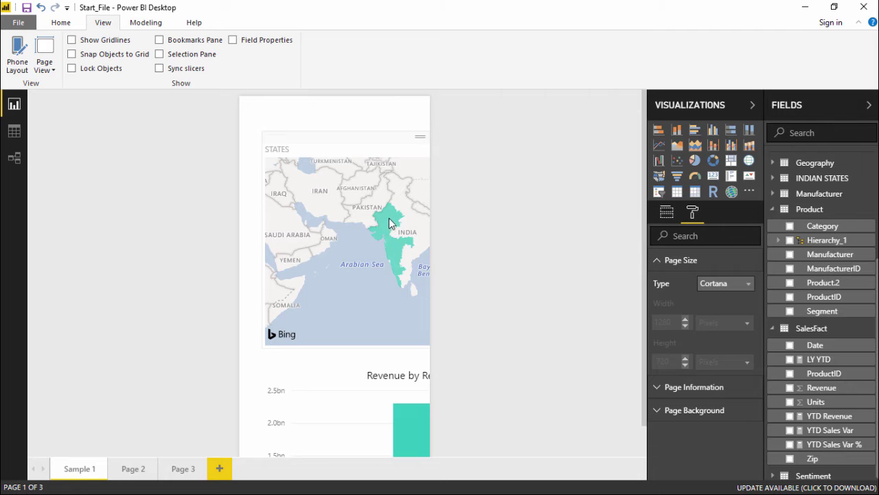
{"action": "mouse_move", "coordinate": [389, 221]}
{"action": "key", "text": "super"}
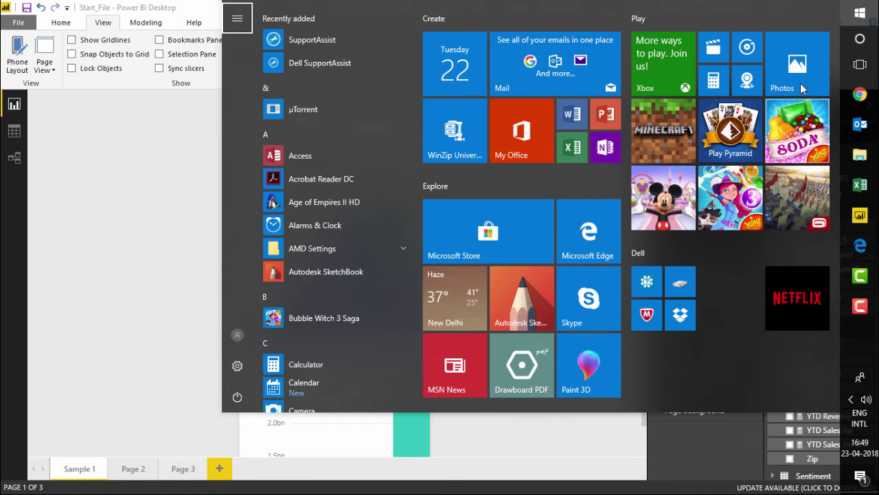
{"action": "left_click", "coordinate": [860, 38]}
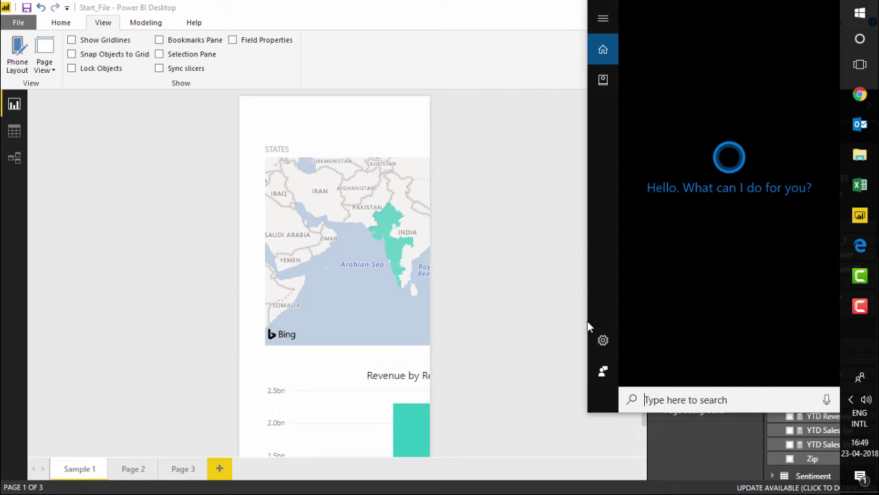
{"action": "left_click", "coordinate": [524, 299]}
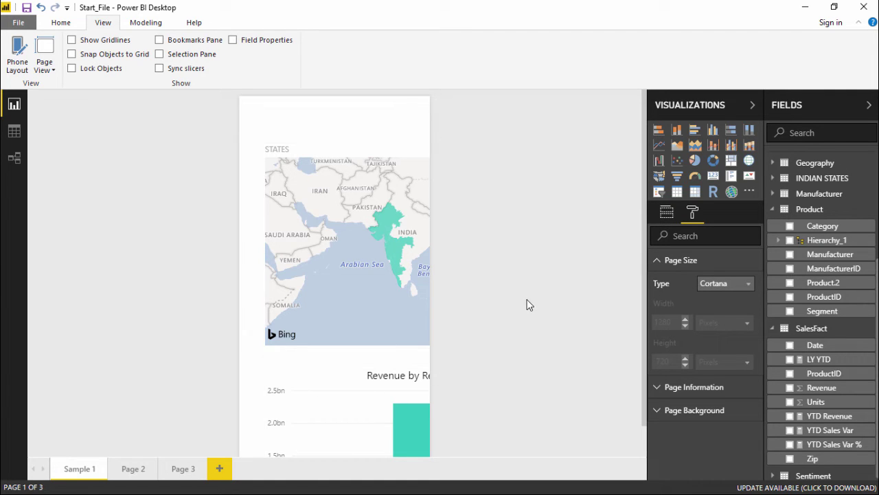
Switch the Sample 1 page size type from Cortana to Letter
{"action": "left_click", "coordinate": [745, 286]}
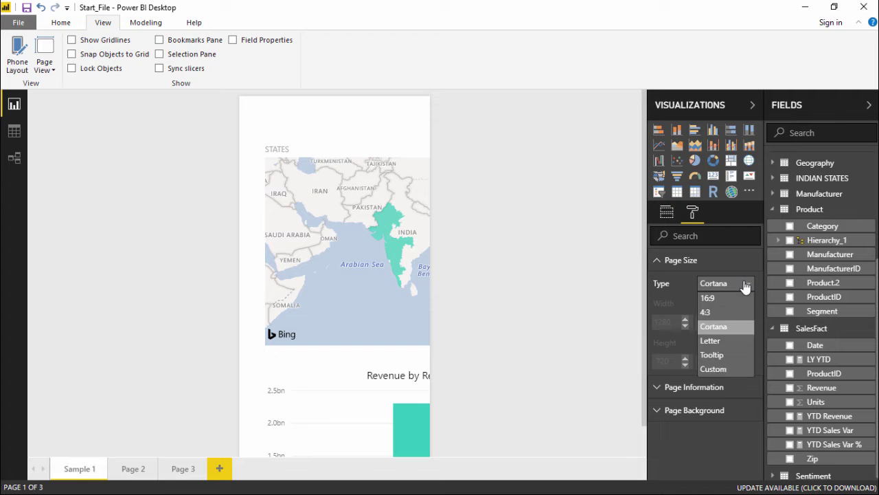
{"action": "left_click", "coordinate": [724, 341]}
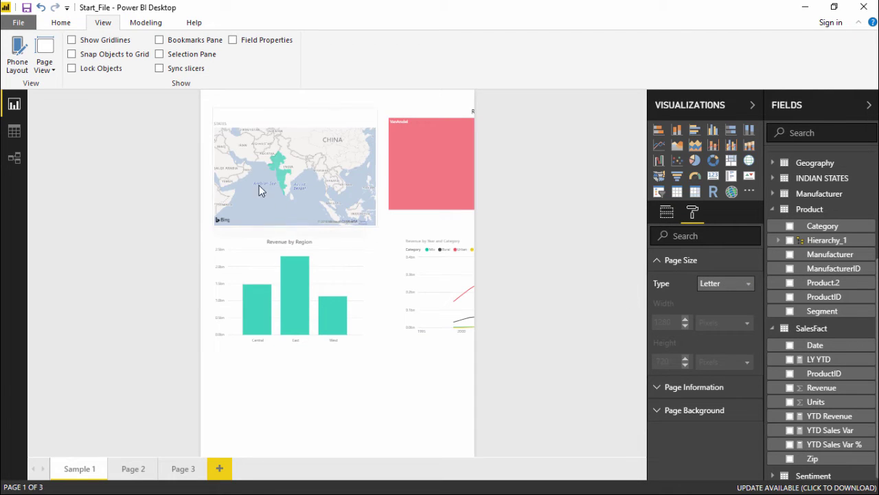
Move the line chart below the column chart and shrink the treemap beside the map
{"action": "left_click", "coordinate": [430, 163]}
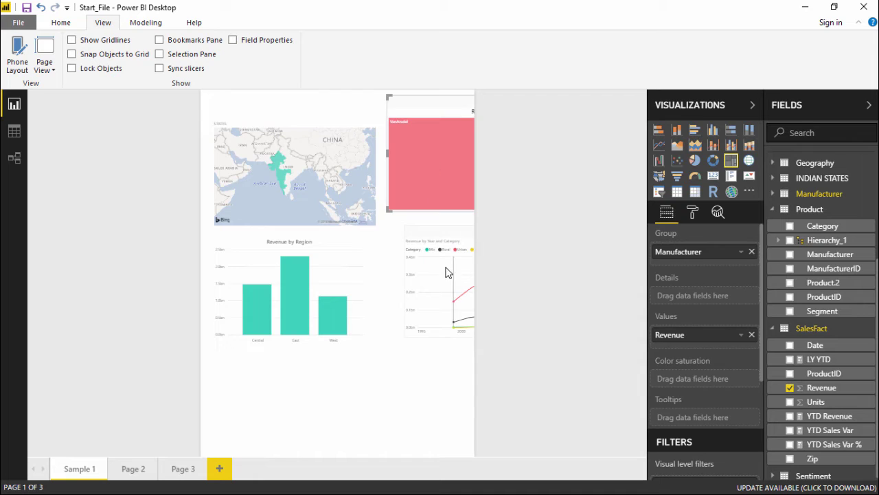
{"action": "left_click", "coordinate": [424, 236]}
{"action": "left_click_drag", "start_coordinate": [424, 237], "coordinate": [424, 353]}
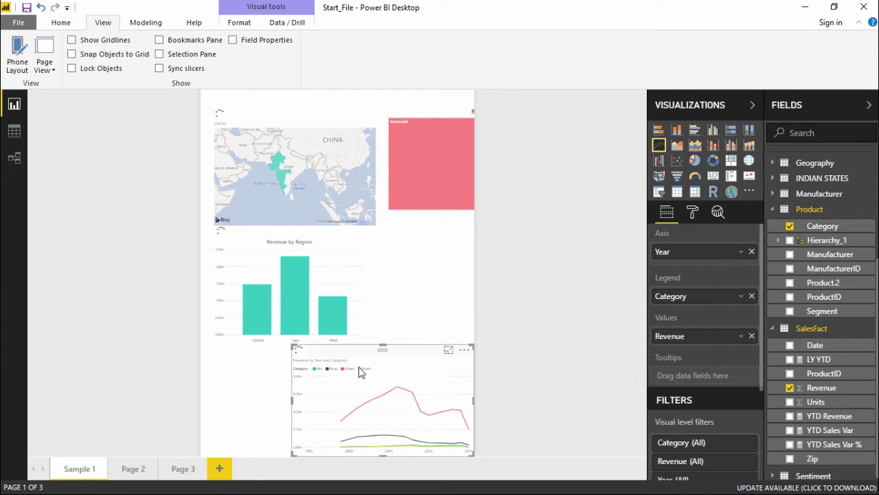
{"action": "left_click", "coordinate": [439, 208]}
{"action": "left_click_drag", "start_coordinate": [412, 211], "coordinate": [259, 222]}
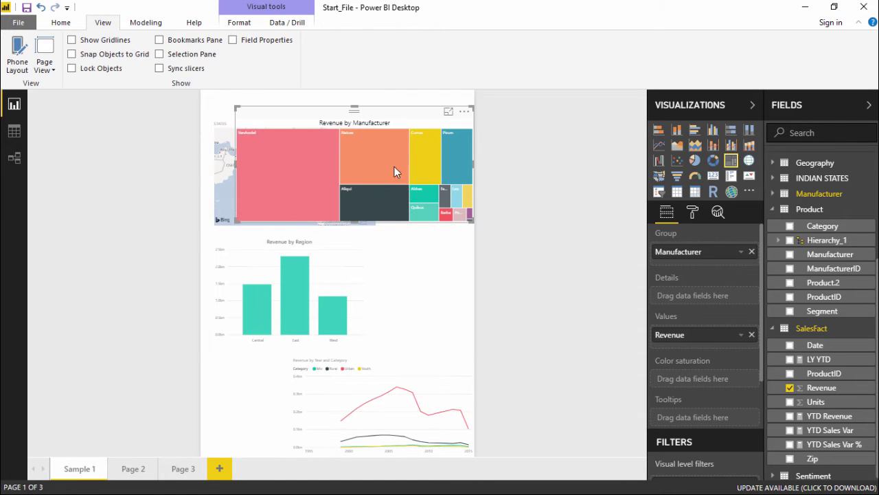
{"action": "left_click_drag", "start_coordinate": [236, 107], "coordinate": [427, 114]}
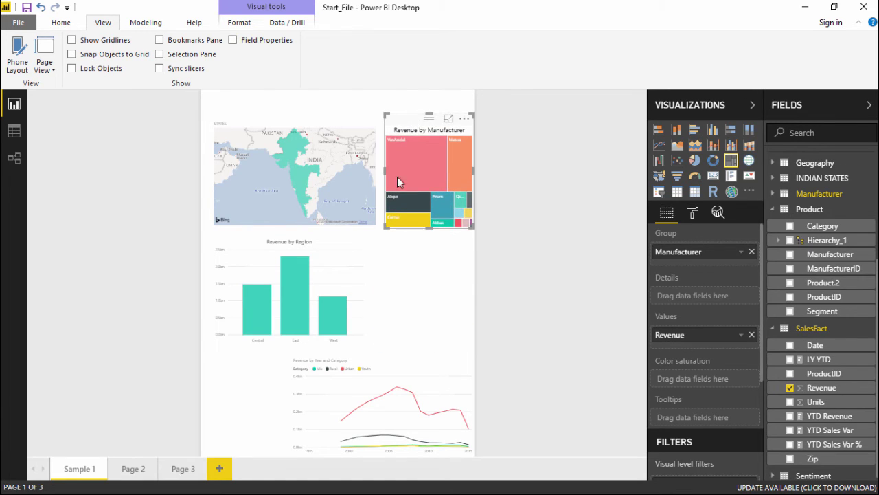
Resize the line chart to sit beside the column chart
{"action": "left_click", "coordinate": [401, 355]}
{"action": "left_click_drag", "start_coordinate": [291, 346], "coordinate": [408, 251]}
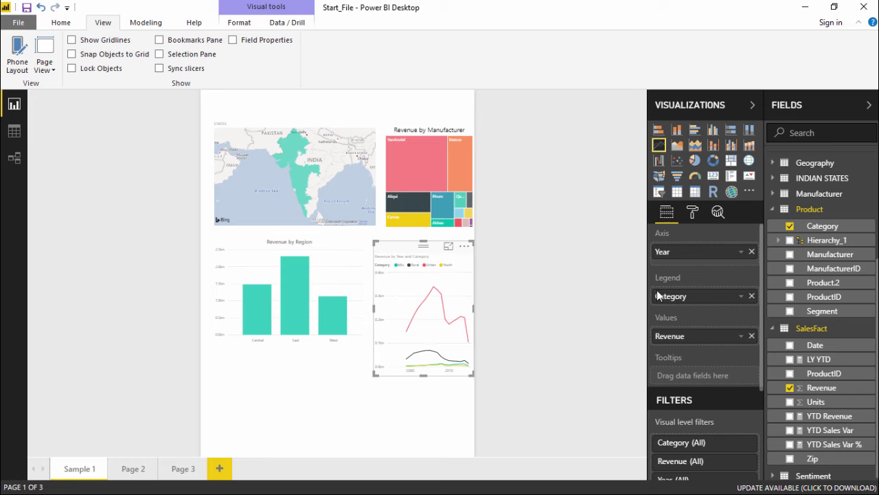
{"action": "left_click", "coordinate": [359, 424]}
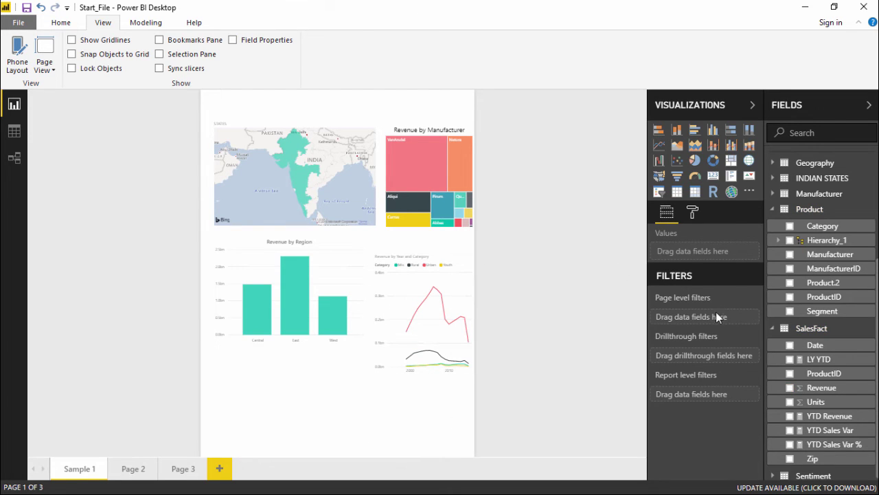
Change the Page Size type to Custom, giving 816 by 1056 pixels
{"action": "left_click", "coordinate": [693, 214]}
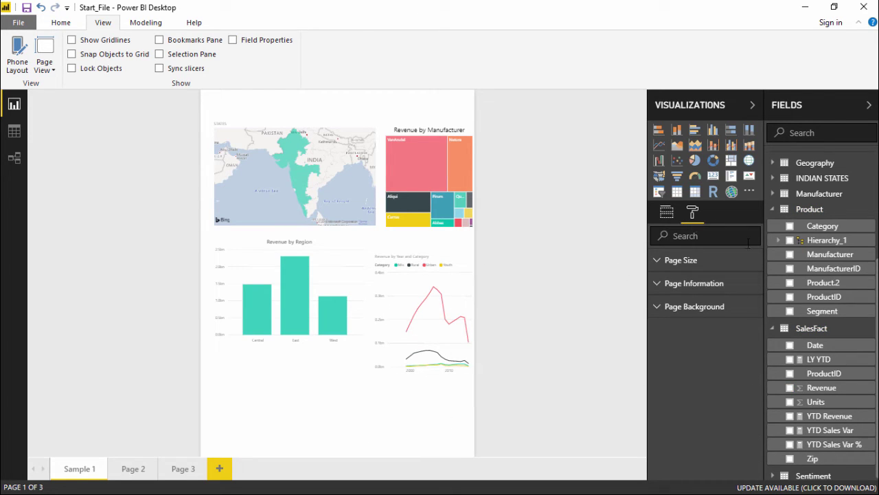
{"action": "left_click", "coordinate": [720, 288]}
{"action": "left_click", "coordinate": [715, 286]}
{"action": "left_click", "coordinate": [682, 262]}
{"action": "left_click", "coordinate": [729, 285]}
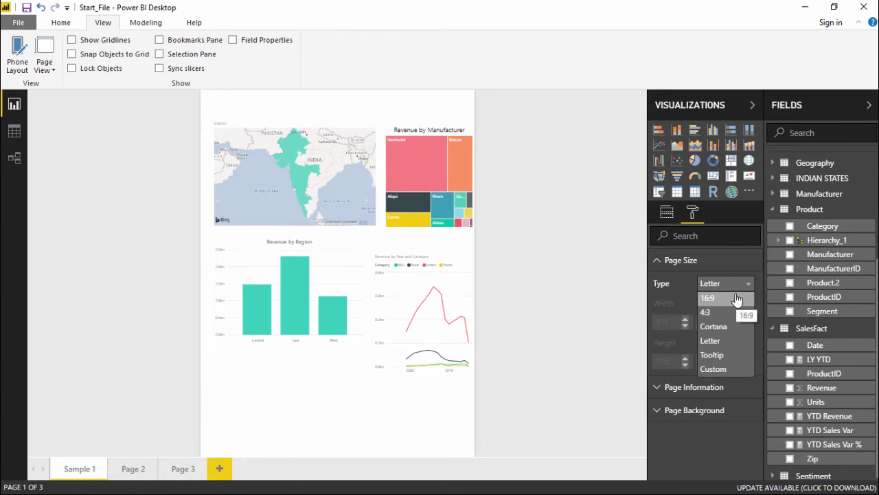
{"action": "left_click", "coordinate": [724, 372]}
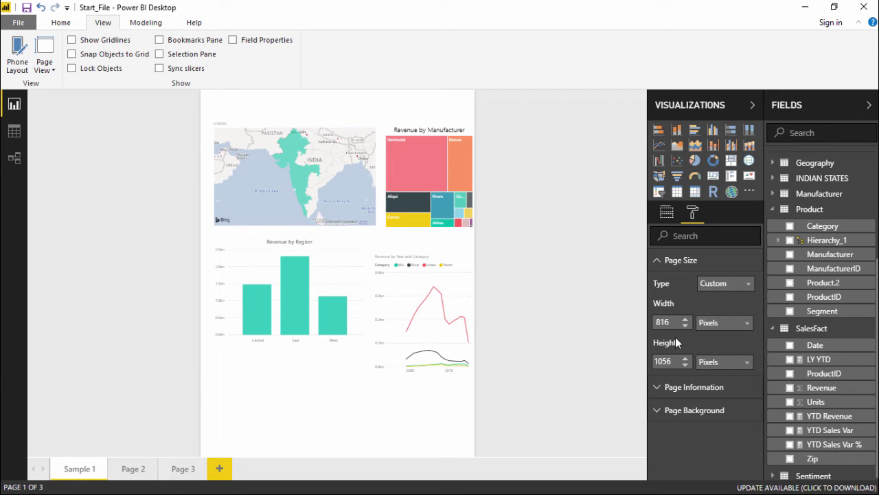
Make the page 16:9 and move the treemap to the top right, wider and shorter
{"action": "left_click", "coordinate": [723, 287]}
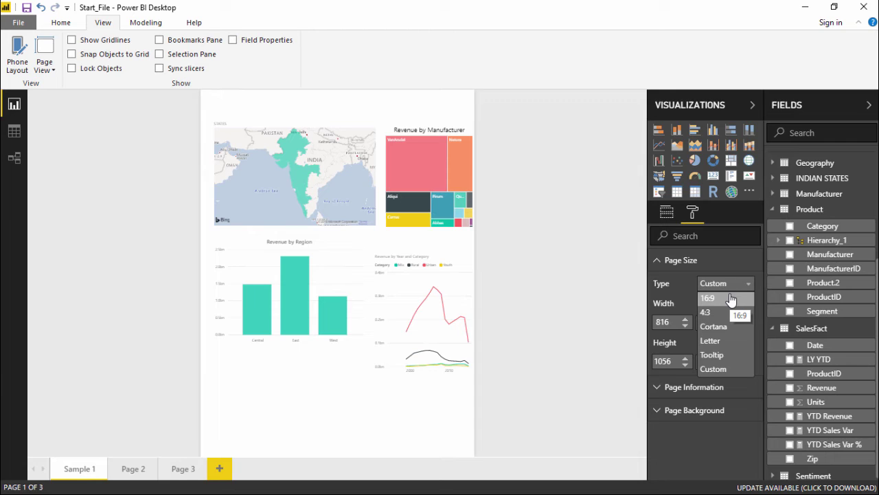
{"action": "left_click", "coordinate": [731, 299]}
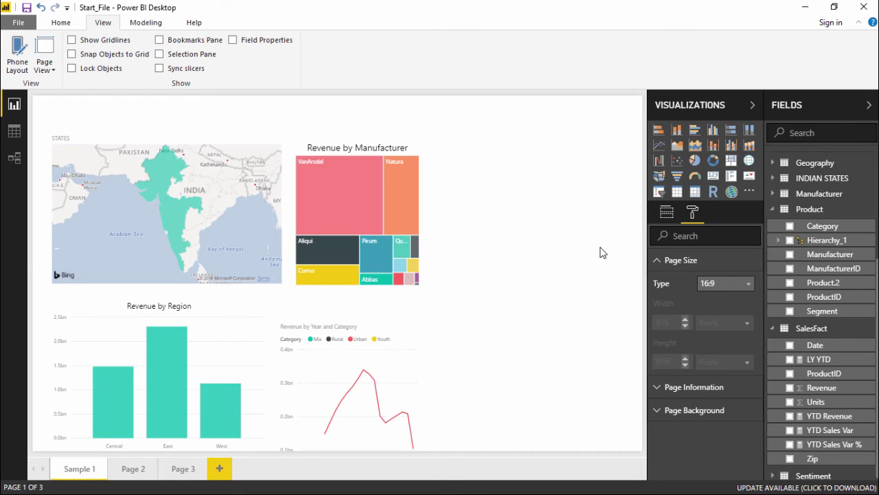
{"action": "left_click", "coordinate": [391, 202]}
{"action": "left_click_drag", "start_coordinate": [392, 203], "coordinate": [447, 182]}
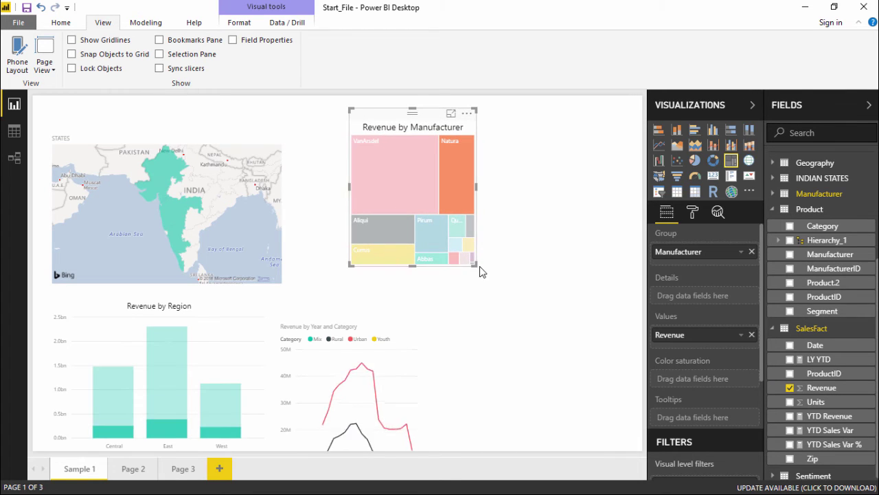
{"action": "left_click_drag", "start_coordinate": [479, 266], "coordinate": [586, 234]}
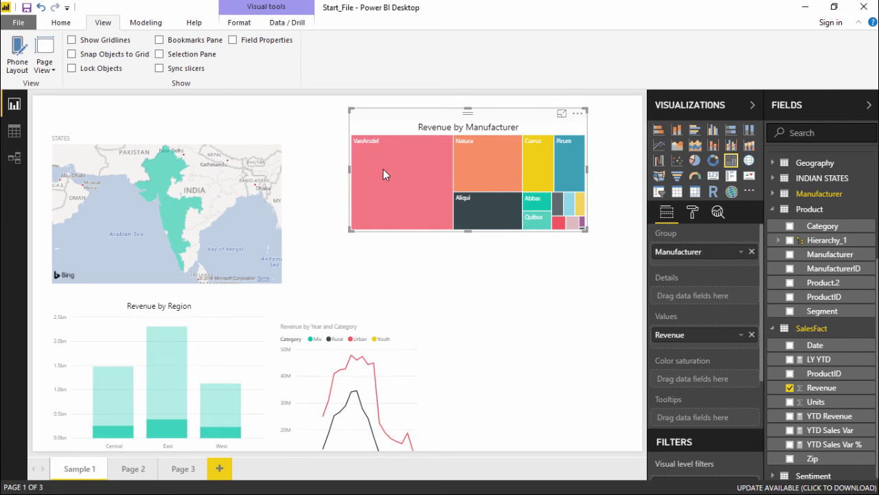
Enlarge the line chart and position it under the treemap on the right
{"action": "left_click", "coordinate": [372, 343]}
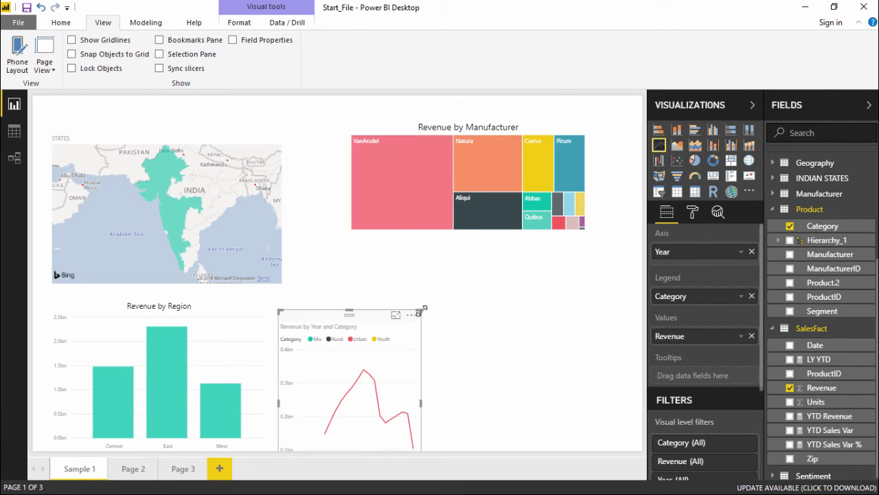
{"action": "left_click_drag", "start_coordinate": [420, 311], "coordinate": [569, 277]}
{"action": "left_click_drag", "start_coordinate": [489, 290], "coordinate": [512, 291]}
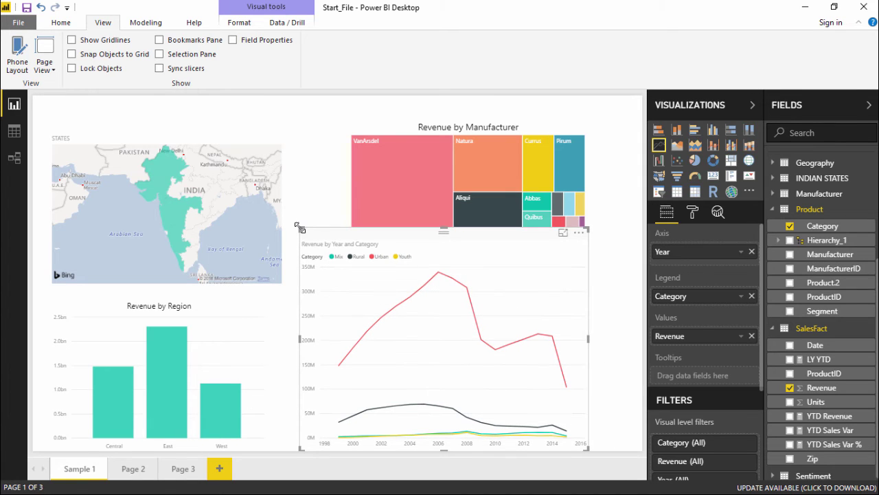
{"action": "left_click_drag", "start_coordinate": [299, 227], "coordinate": [305, 273]}
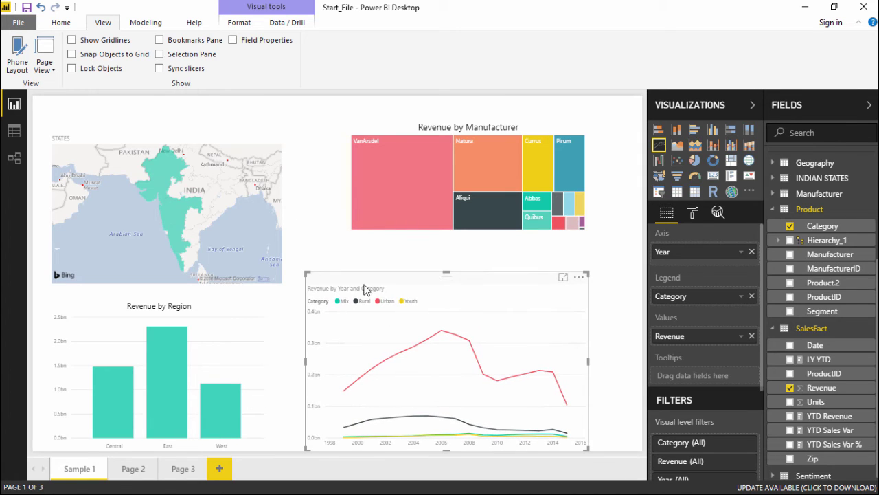
{"action": "left_click", "coordinate": [323, 162]}
{"action": "left_click", "coordinate": [691, 214]}
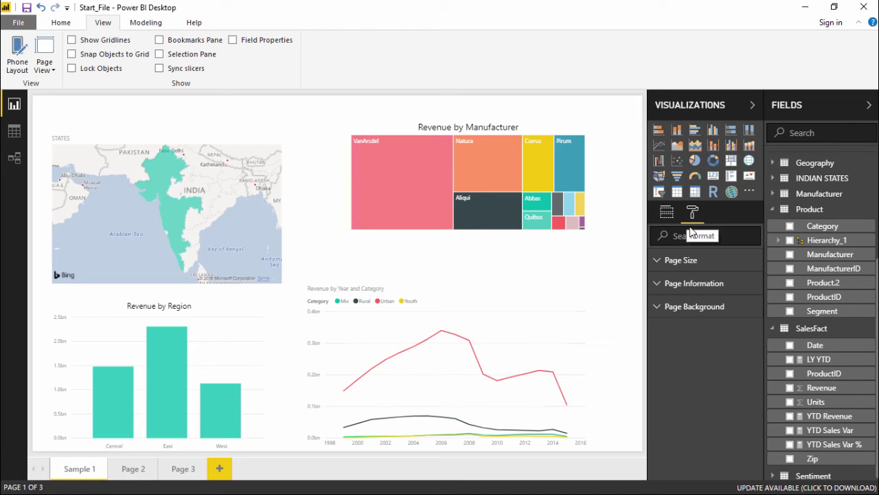
Expand Page Background and check the Color choices, leaving the white background unchanged
{"action": "left_click", "coordinate": [682, 313]}
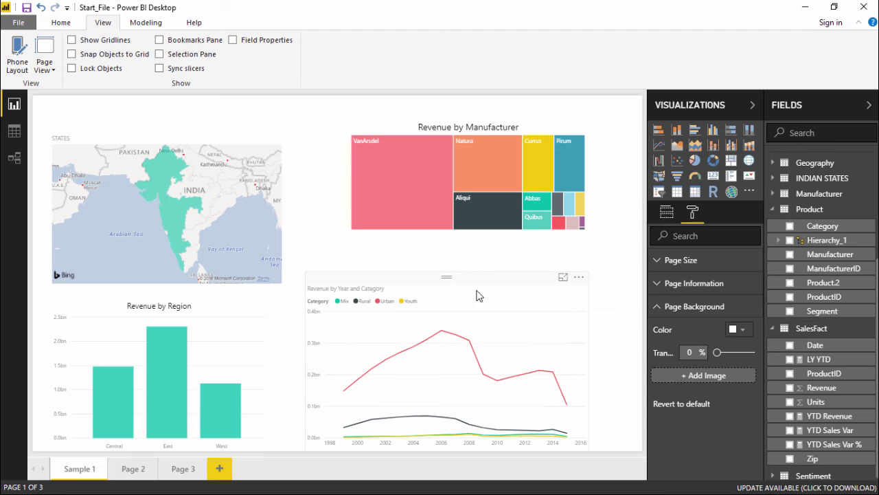
{"action": "left_click", "coordinate": [739, 331]}
{"action": "left_click", "coordinate": [740, 331]}
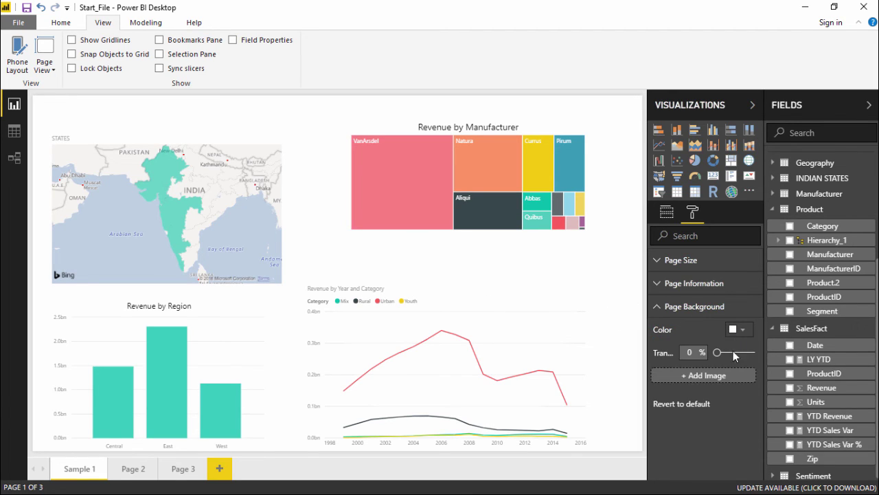
Add logo.png from the Desktop as the Sample 1 page background image
{"action": "left_click", "coordinate": [700, 379]}
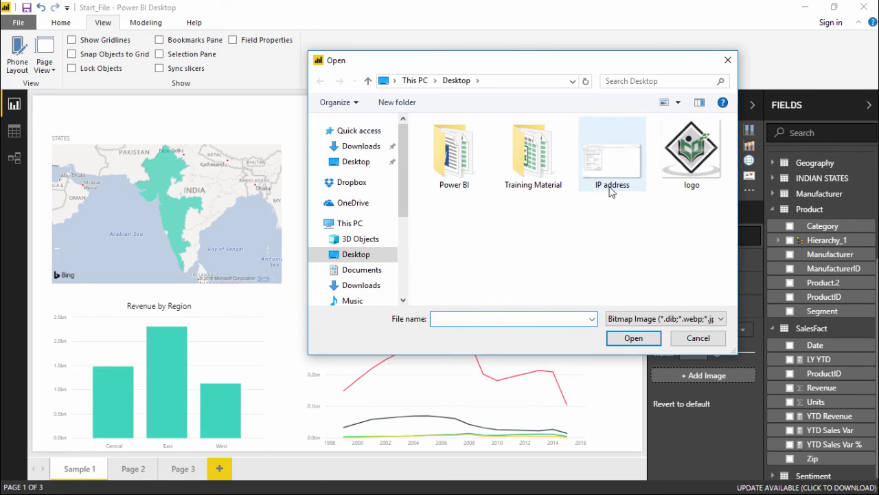
{"action": "left_click", "coordinate": [691, 152]}
{"action": "left_click", "coordinate": [642, 341]}
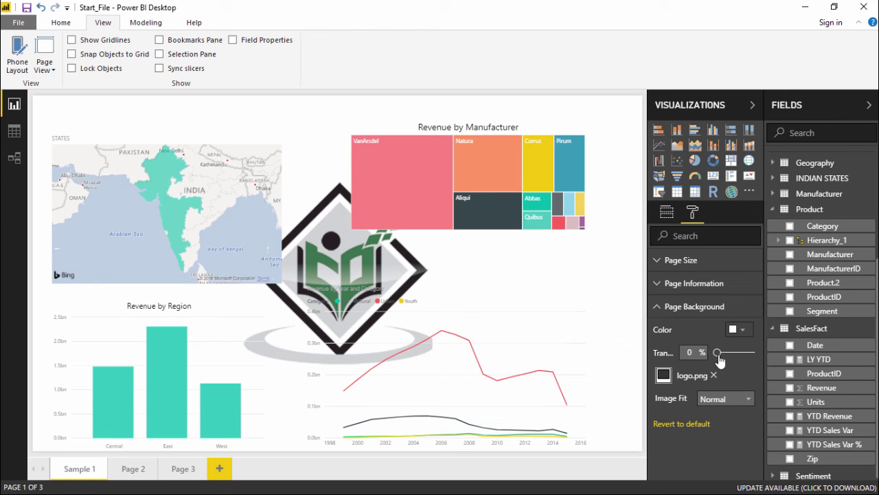
Raise the page background image transparency to 57%
{"action": "left_click_drag", "start_coordinate": [717, 359], "coordinate": [737, 359]}
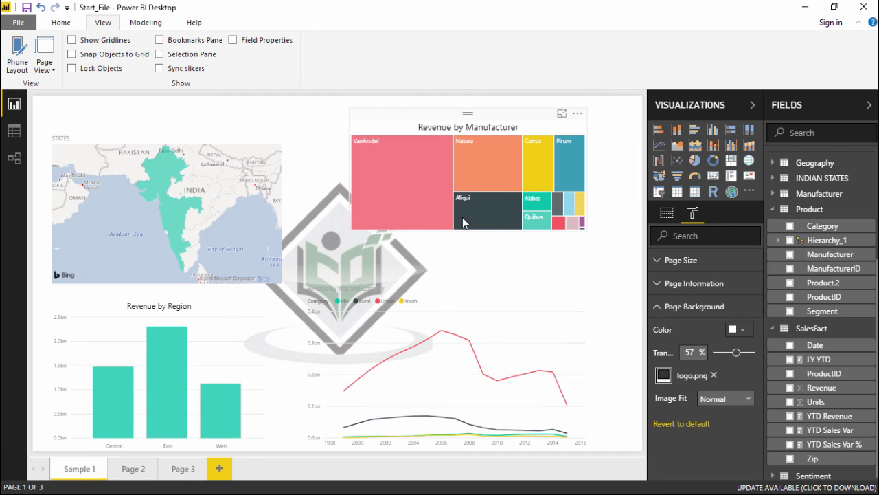
{"action": "mouse_move", "coordinate": [462, 217]}
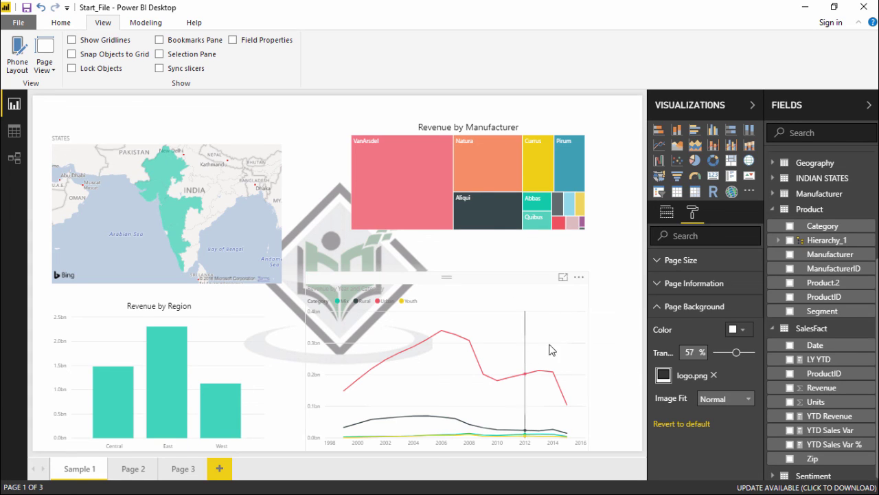
Choose a light teal swatch as the page background colour
{"action": "left_click", "coordinate": [746, 334]}
{"action": "left_click", "coordinate": [674, 372]}
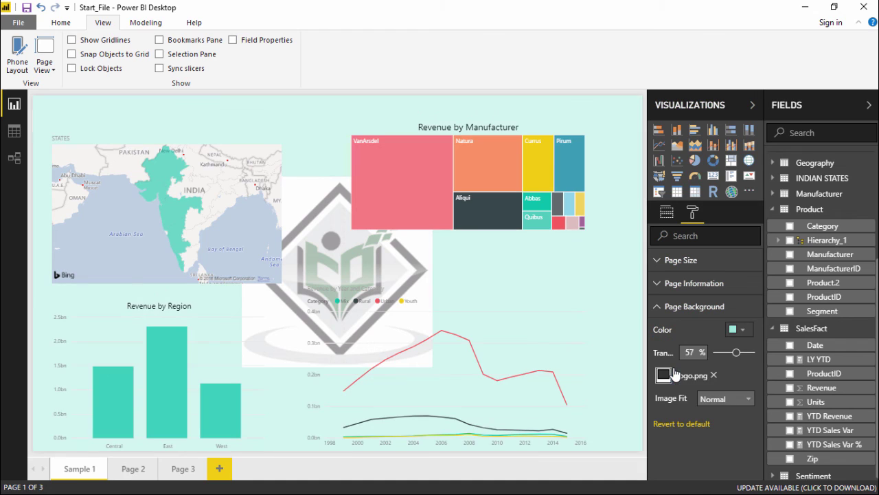